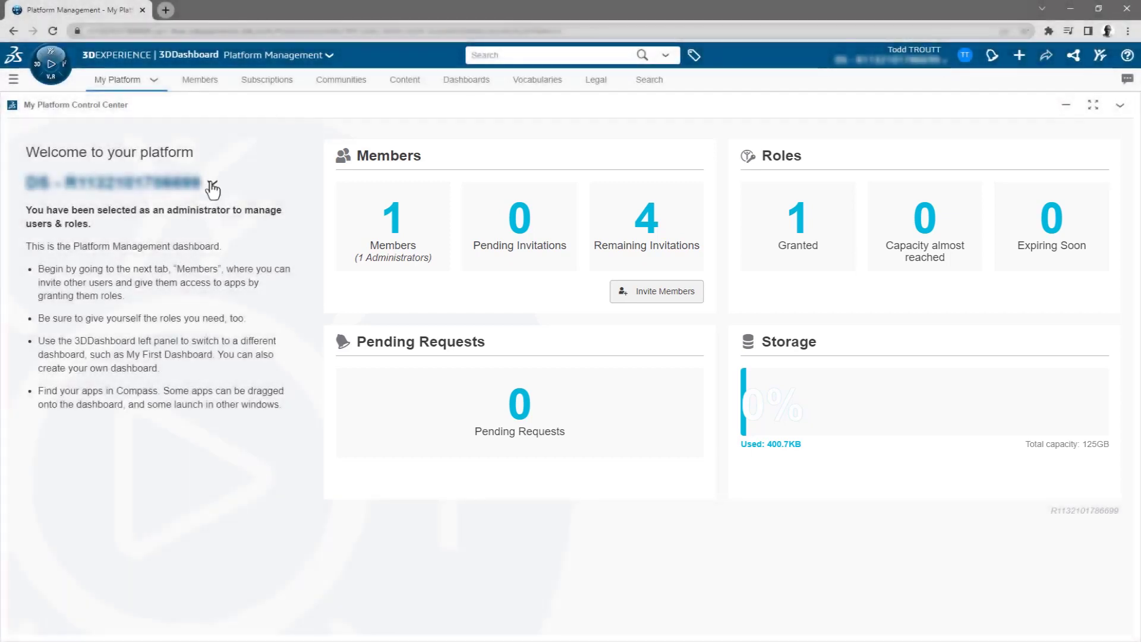
Rename the platform to ACME Corp and save the new name.
left_click(213, 189)
left_click(165, 205)
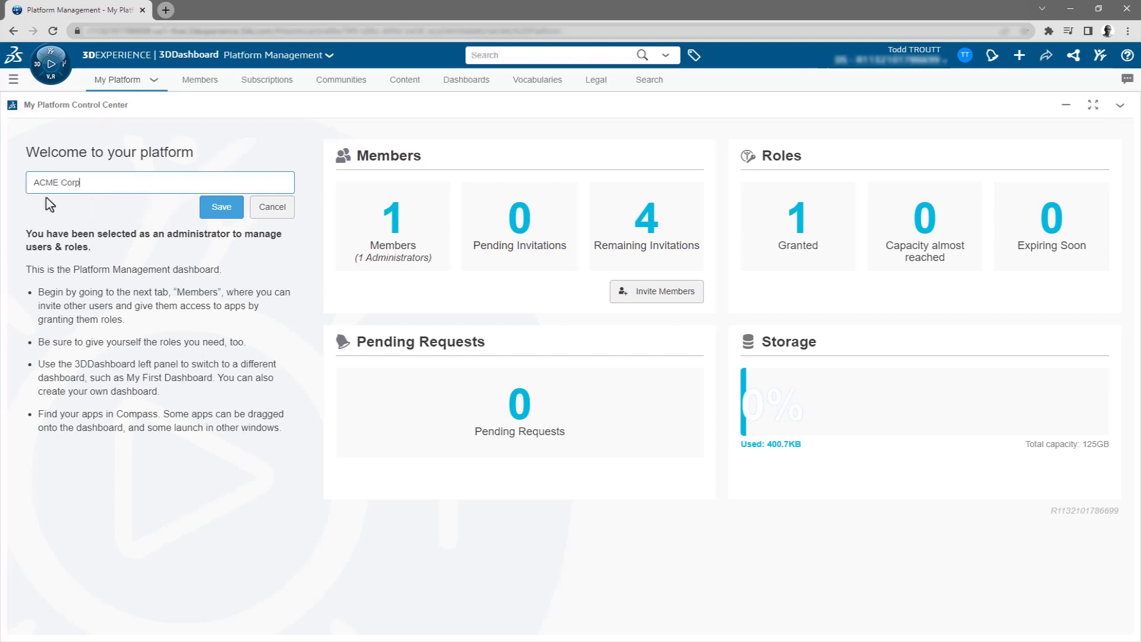
left_click(205, 211)
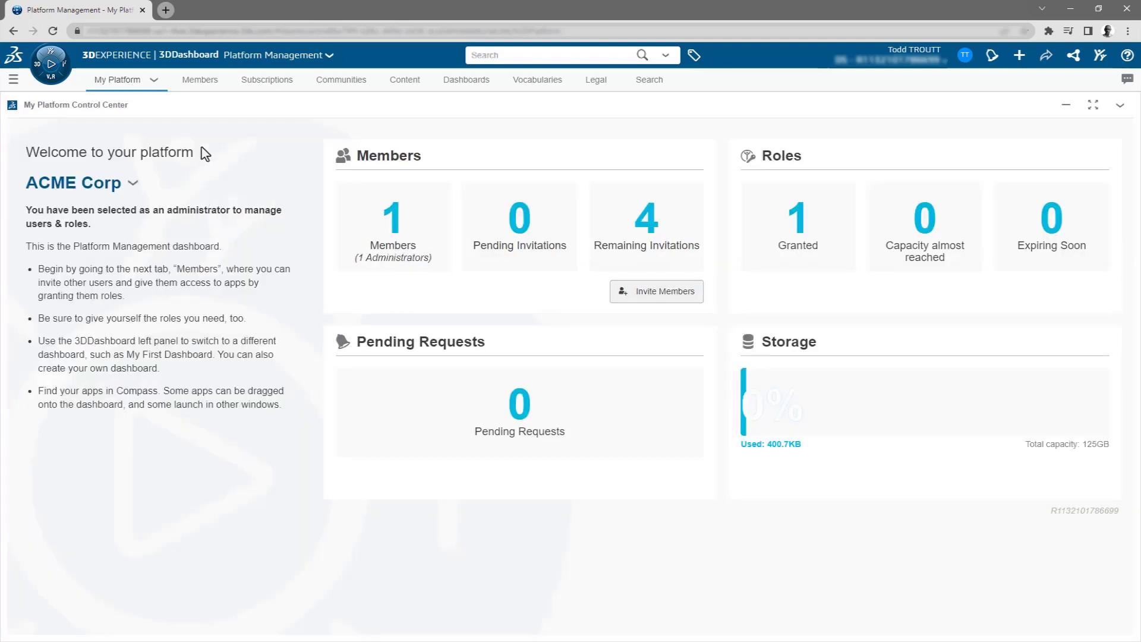
Review the additional apps and description of the Collaborative Designer for SOLIDWORKS role in the members management area.
left_click(201, 83)
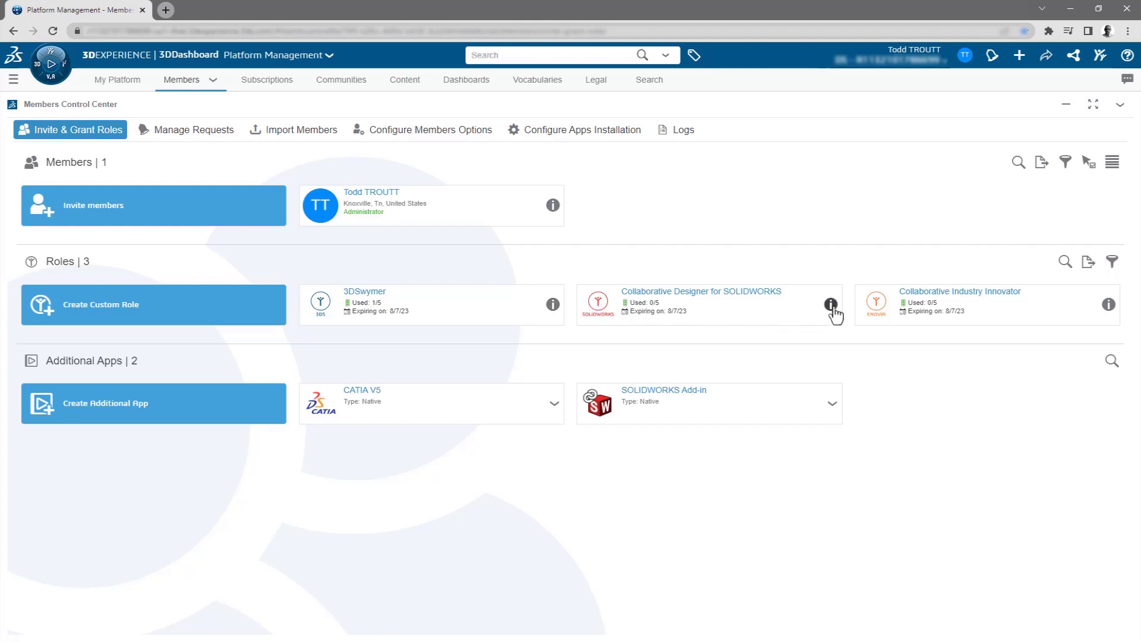
left_click(830, 304)
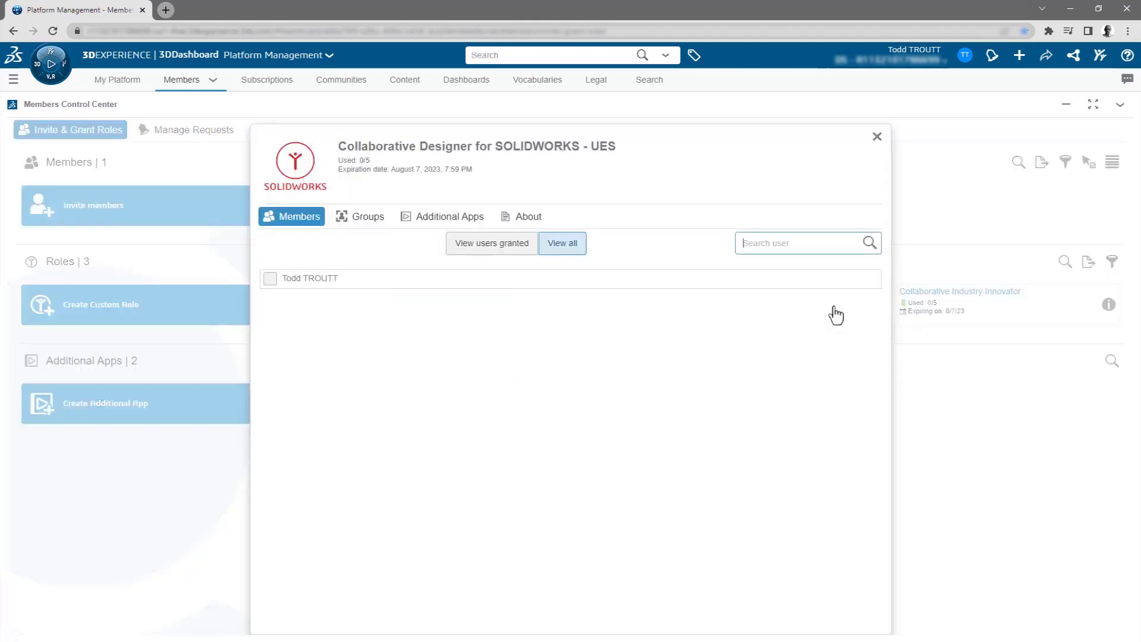
left_click(430, 221)
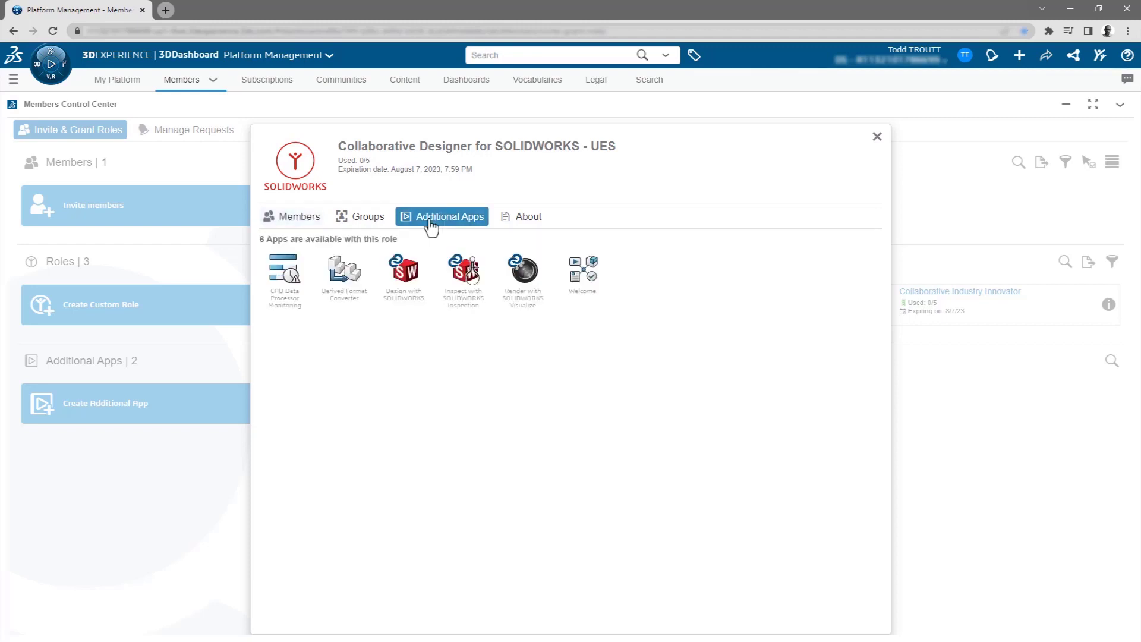
left_click(526, 220)
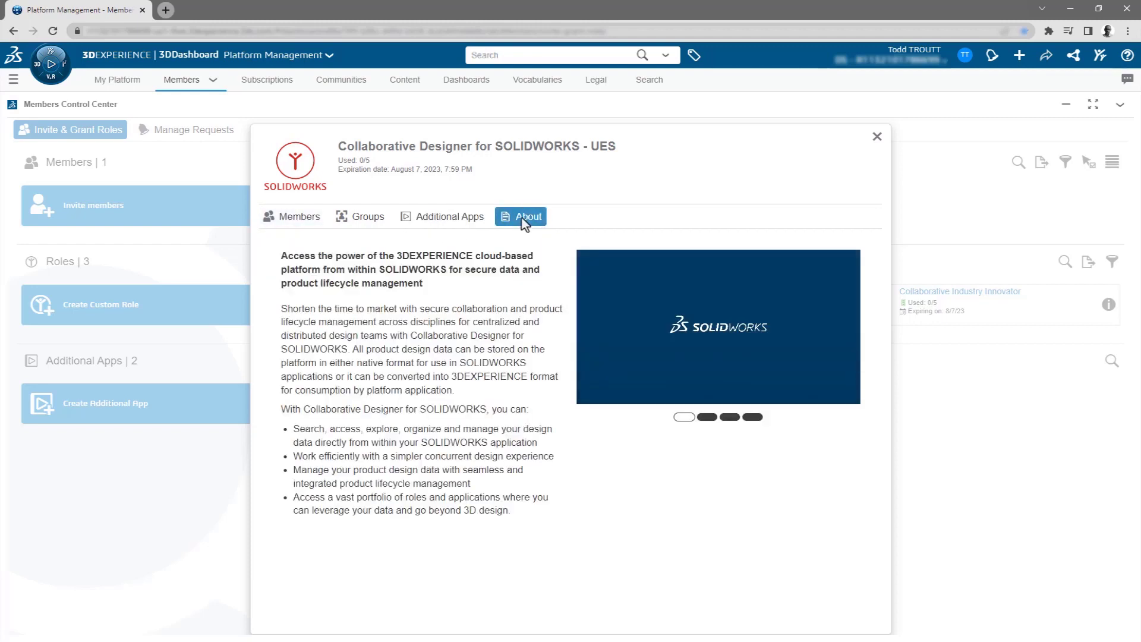
left_click(876, 140)
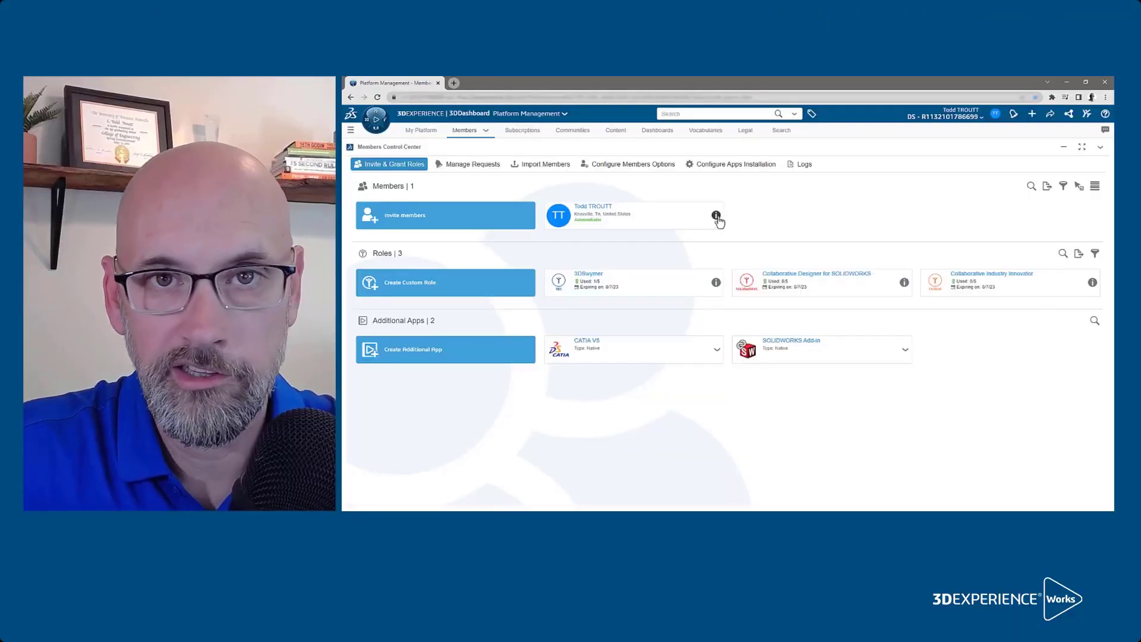
Grant the existing administrator the Collaborative Designer for SOLIDWORKS role along with Collaborative Industry Innovator, and dismiss the refresh notice.
left_click(716, 215)
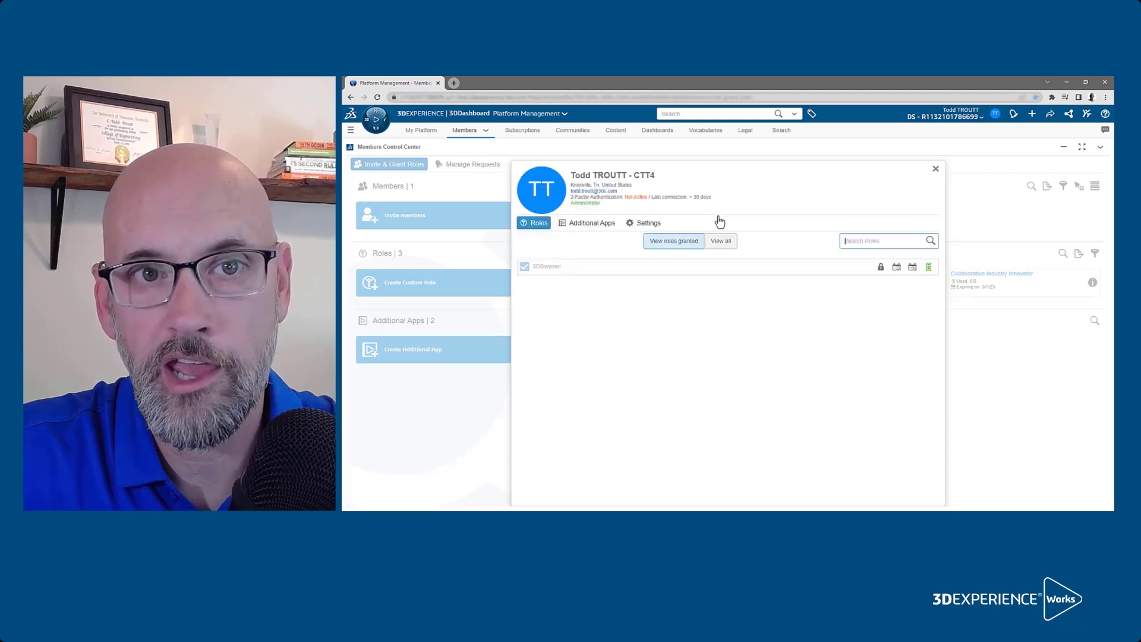
left_click(725, 244)
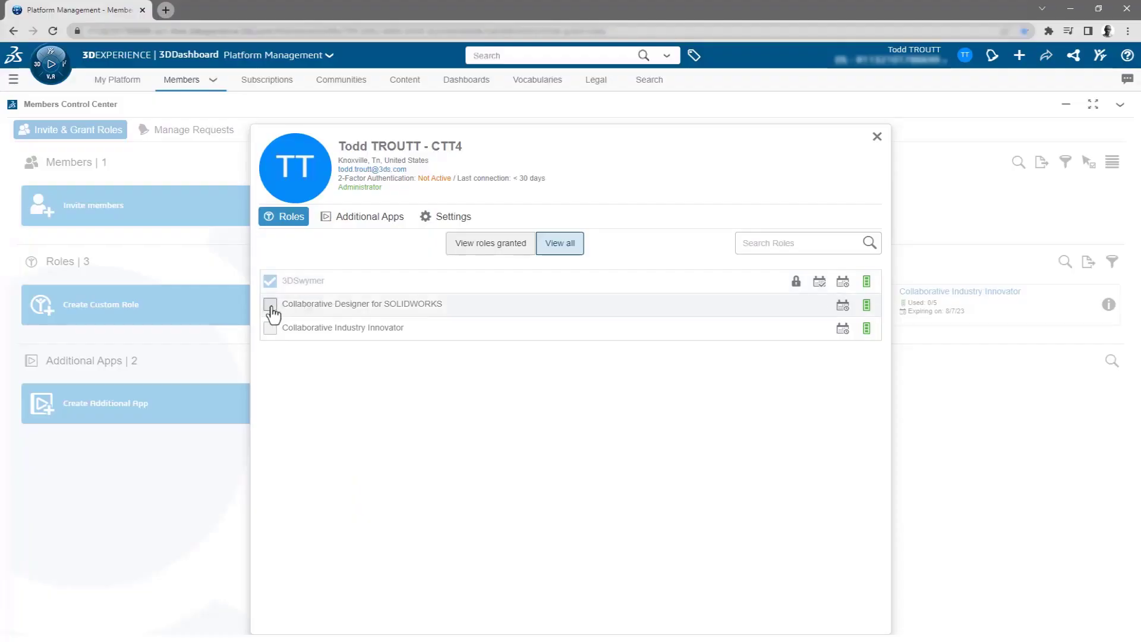
left_click(270, 304)
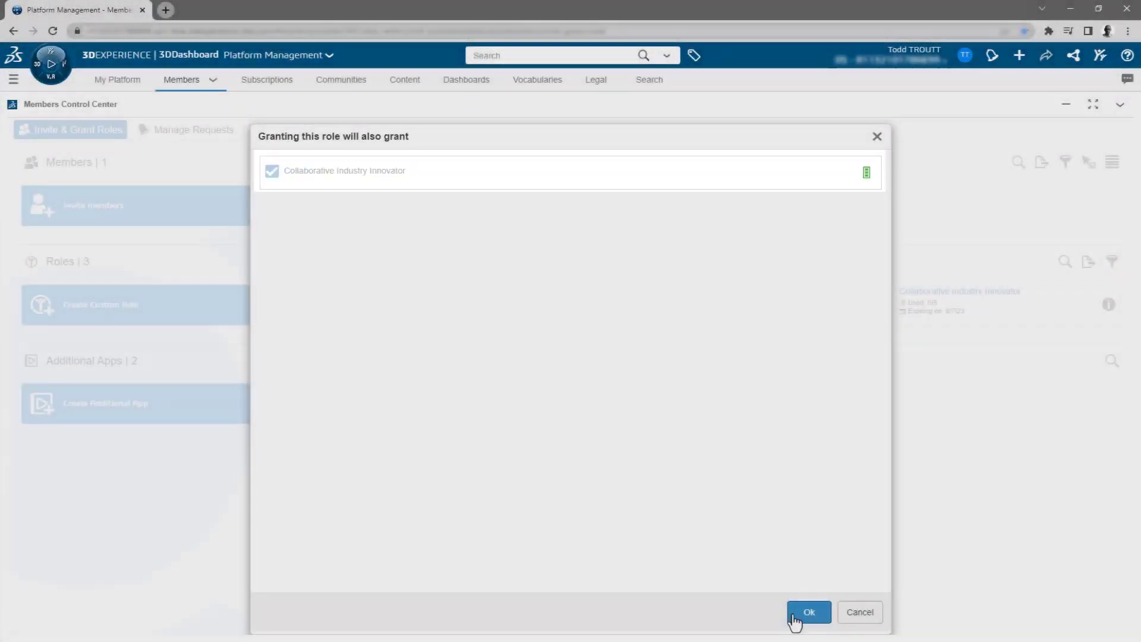
left_click(797, 618)
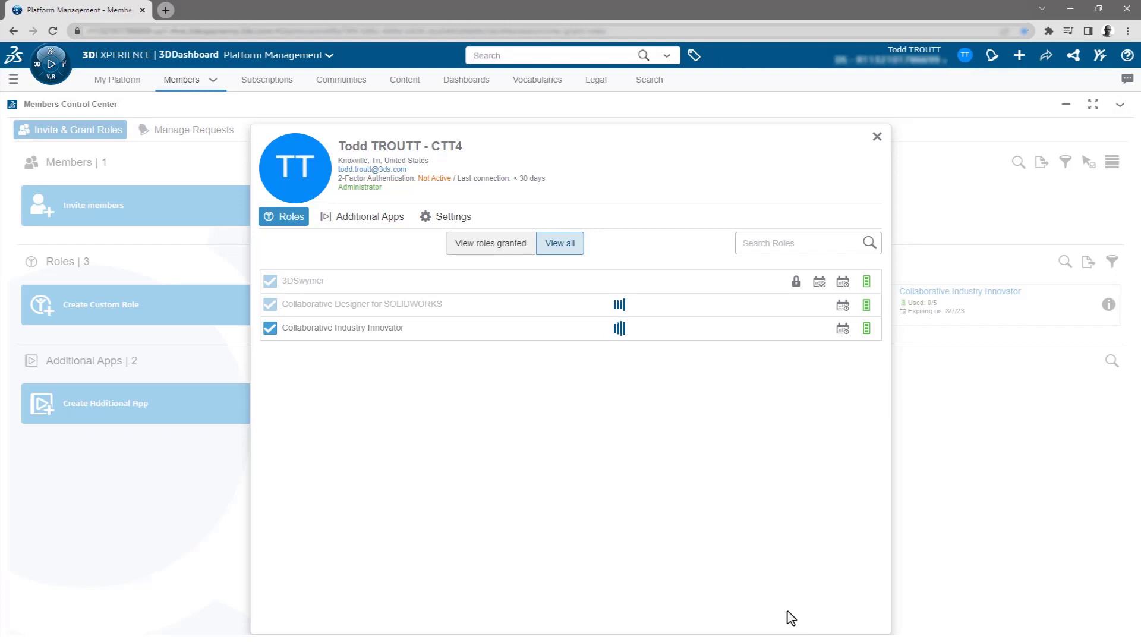
left_click(878, 137)
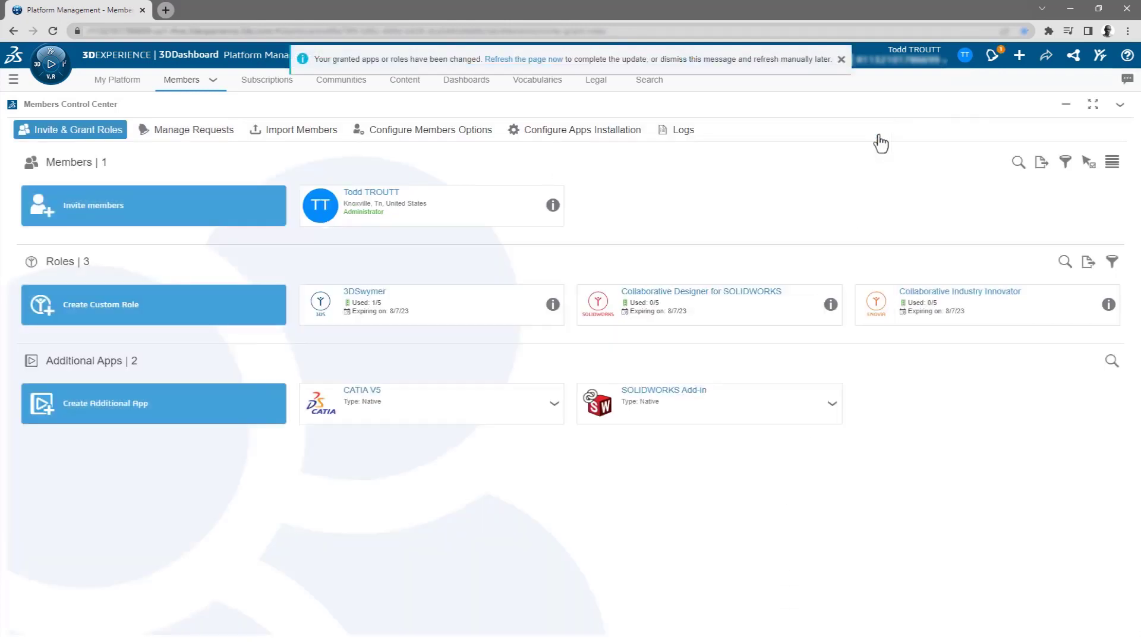
left_click(841, 60)
Start a member invitation with the new designer's email address and the Member user right, and proceed to role assignment.
left_click(226, 213)
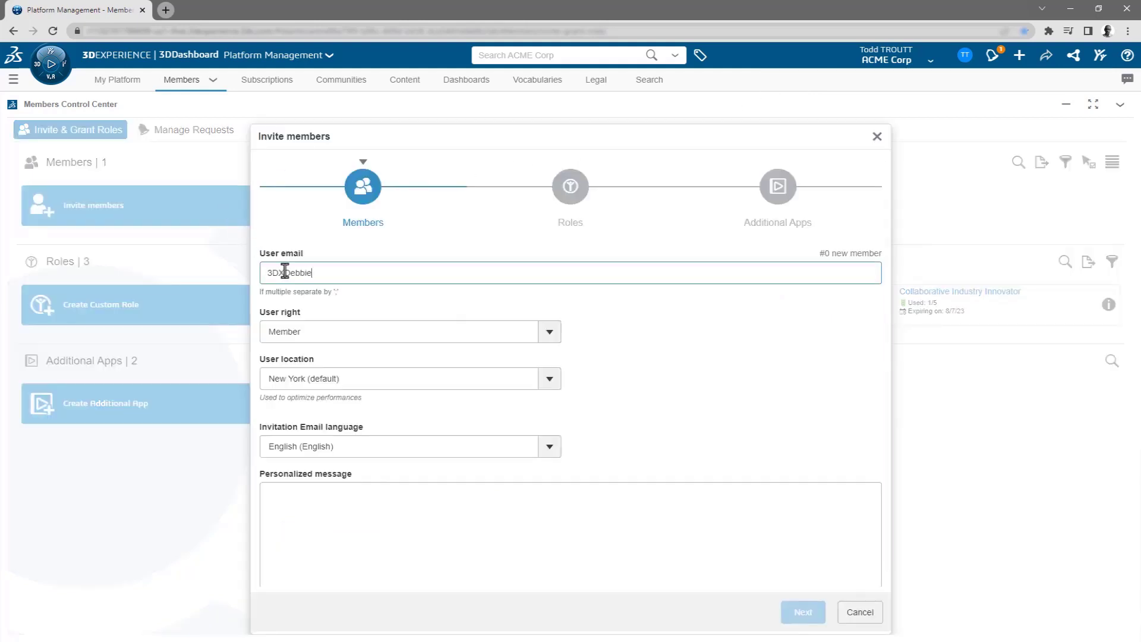
key("Return")
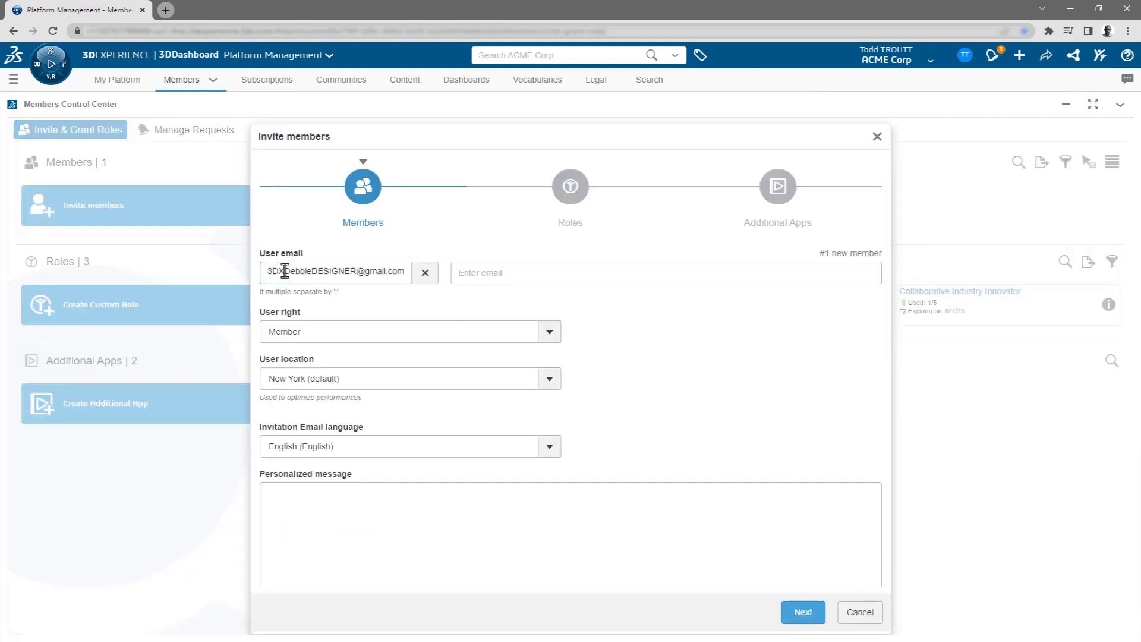
left_click(549, 333)
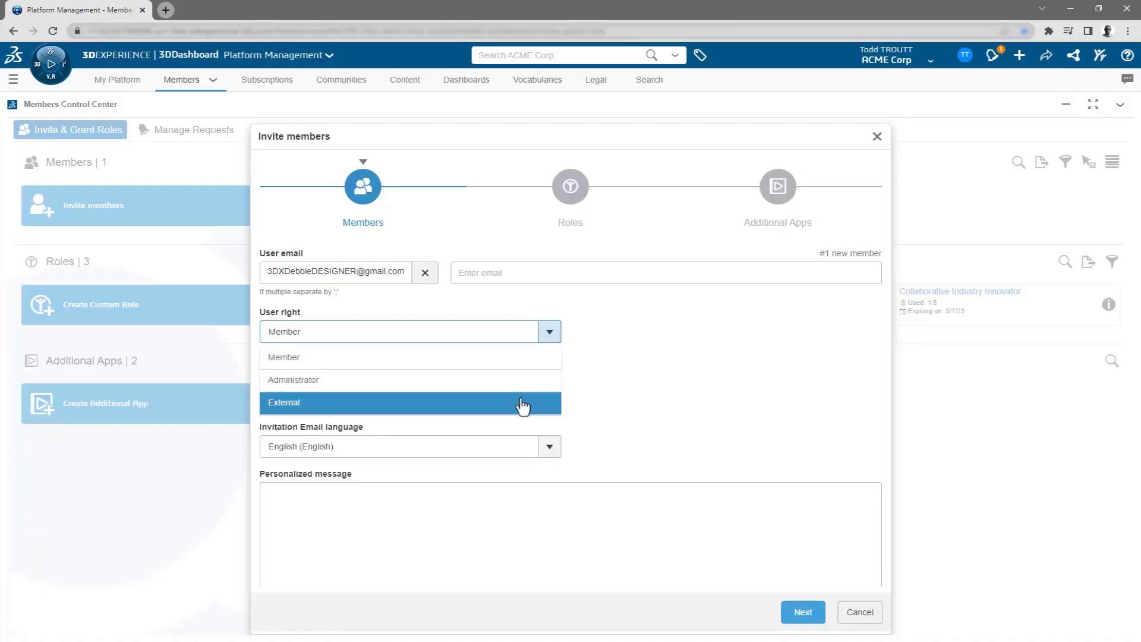
left_click(521, 360)
left_click(796, 613)
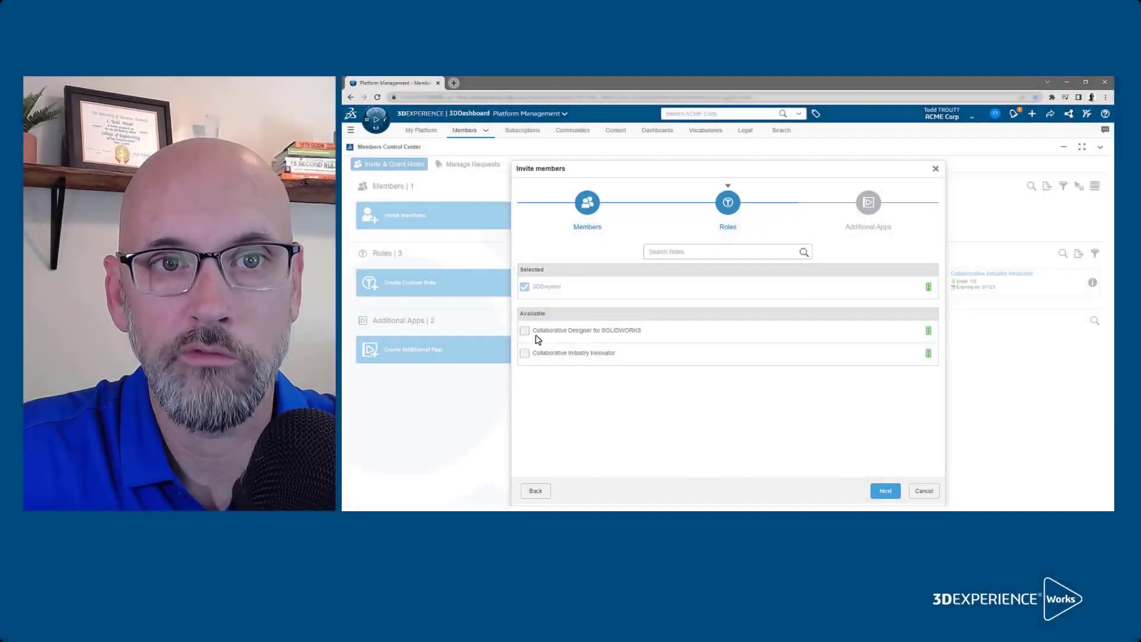
Assign Collaborative Designer for SOLIDWORKS and its included Collaborative Industry Innovator role to the invitee, and send the invitation without additional apps.
left_click(524, 331)
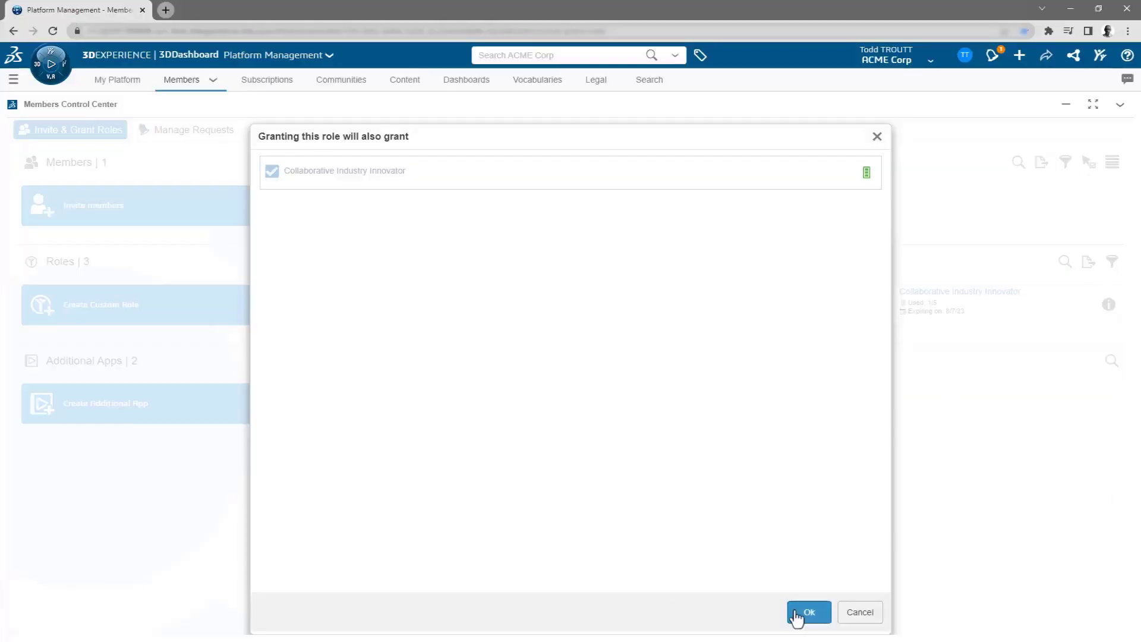
left_click(797, 616)
left_click(789, 613)
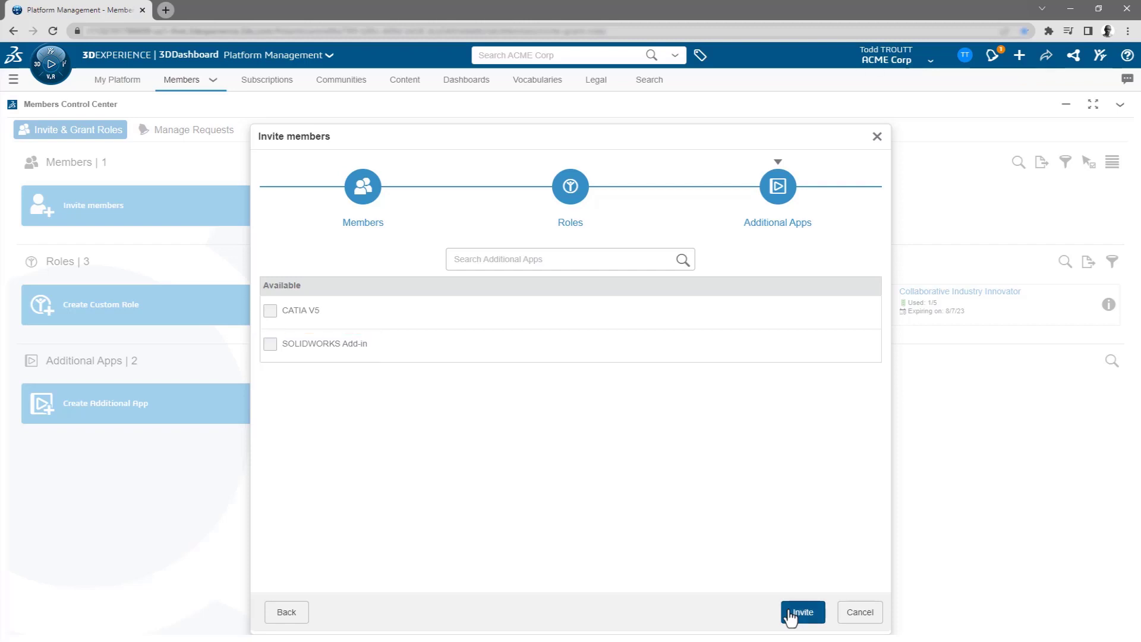
left_click(790, 615)
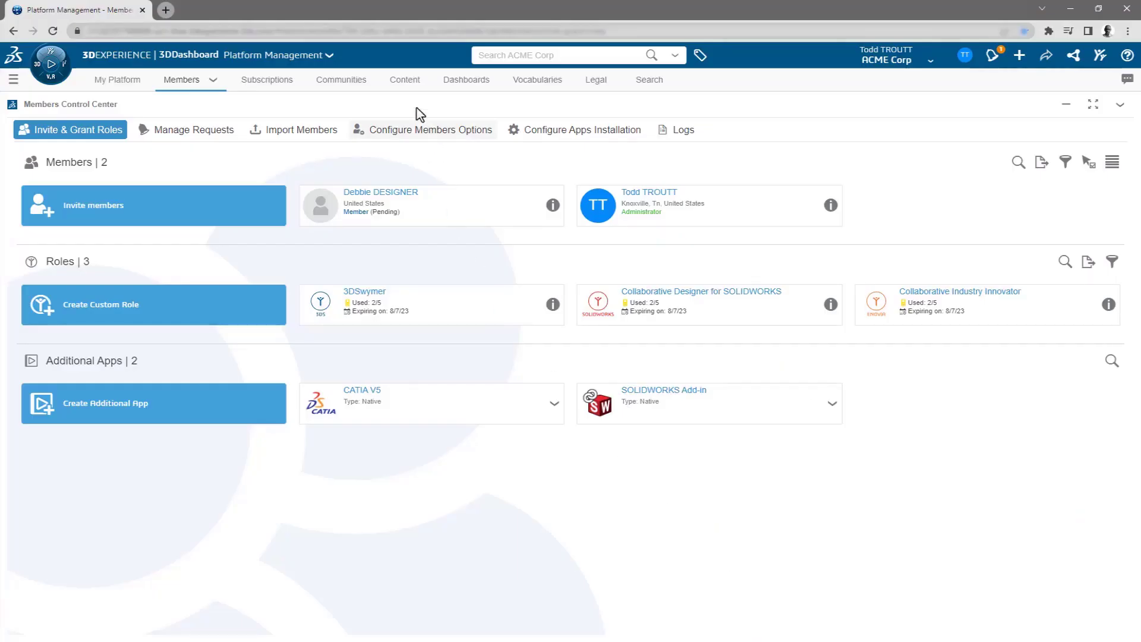
Check the external sharing settings for drives in the platform's content management.
left_click(403, 83)
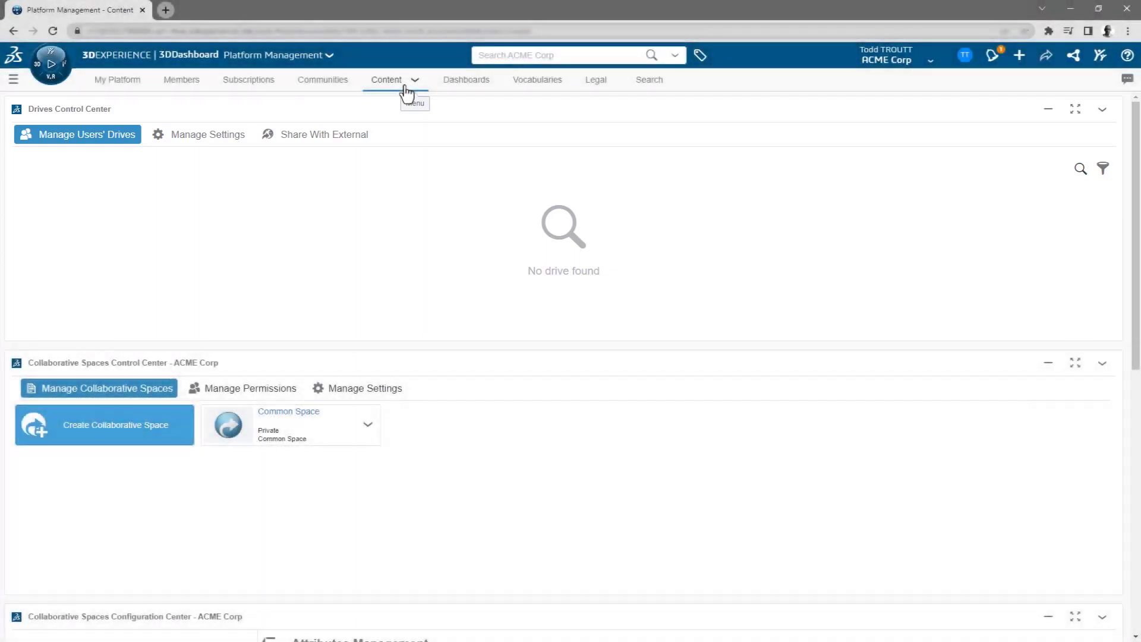
left_click(336, 143)
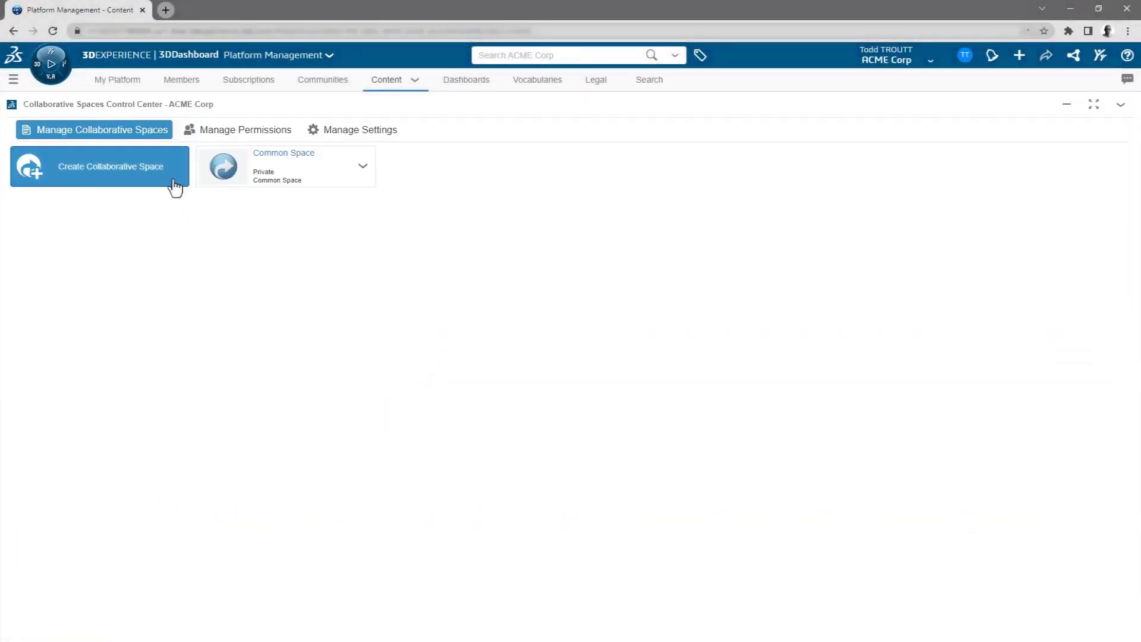
Create a private collaborative space of the Design family titled Design Space.
left_click(172, 181)
left_click(627, 257)
type("Design Space")
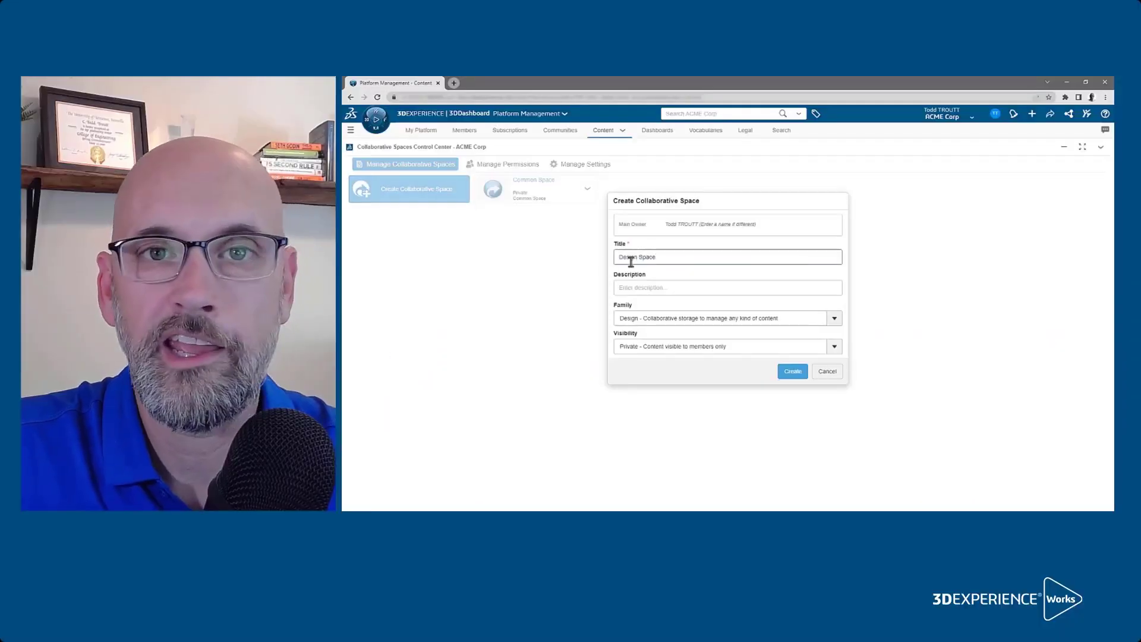
left_click(790, 371)
Add the invited designer to Design Space as an Author and close its member management.
left_click(713, 188)
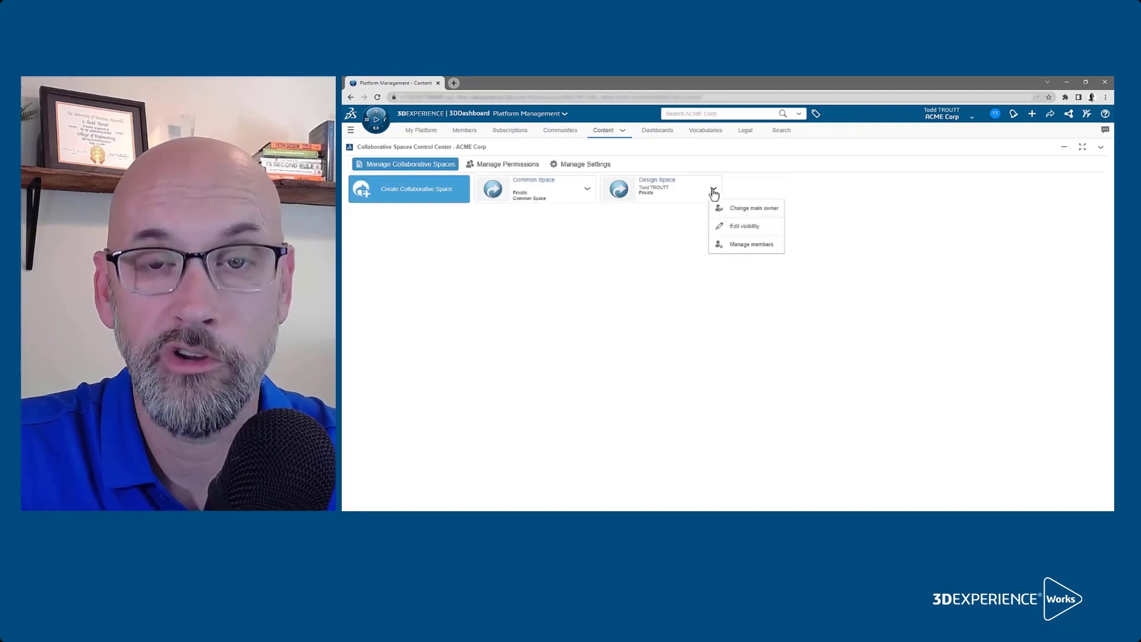
left_click(737, 244)
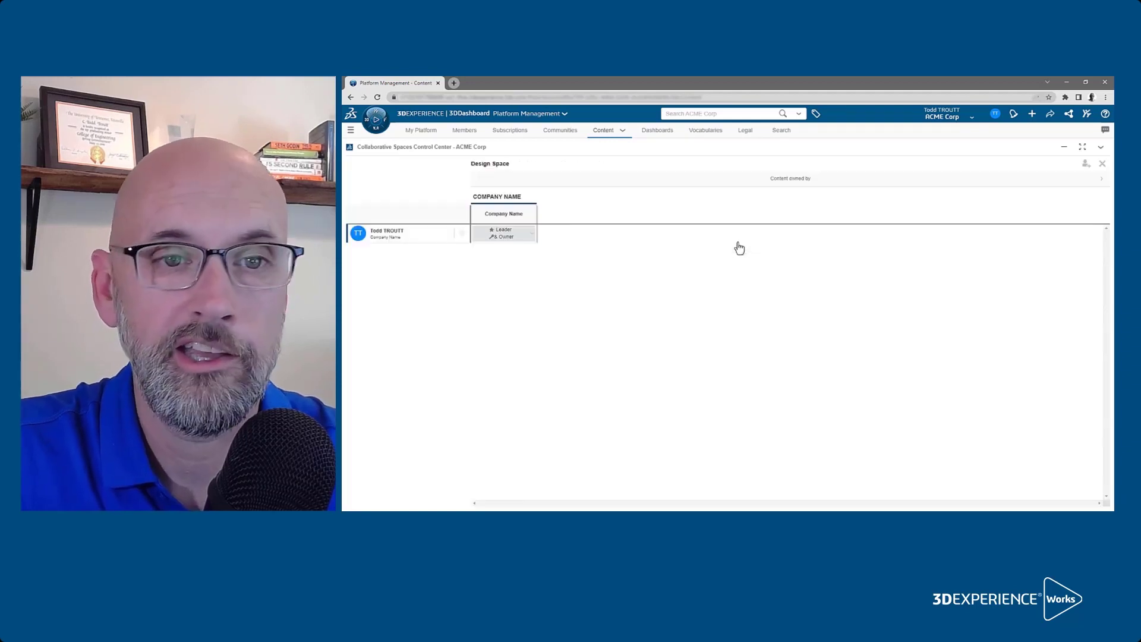
left_click(1085, 167)
left_click(695, 285)
type("debbie")
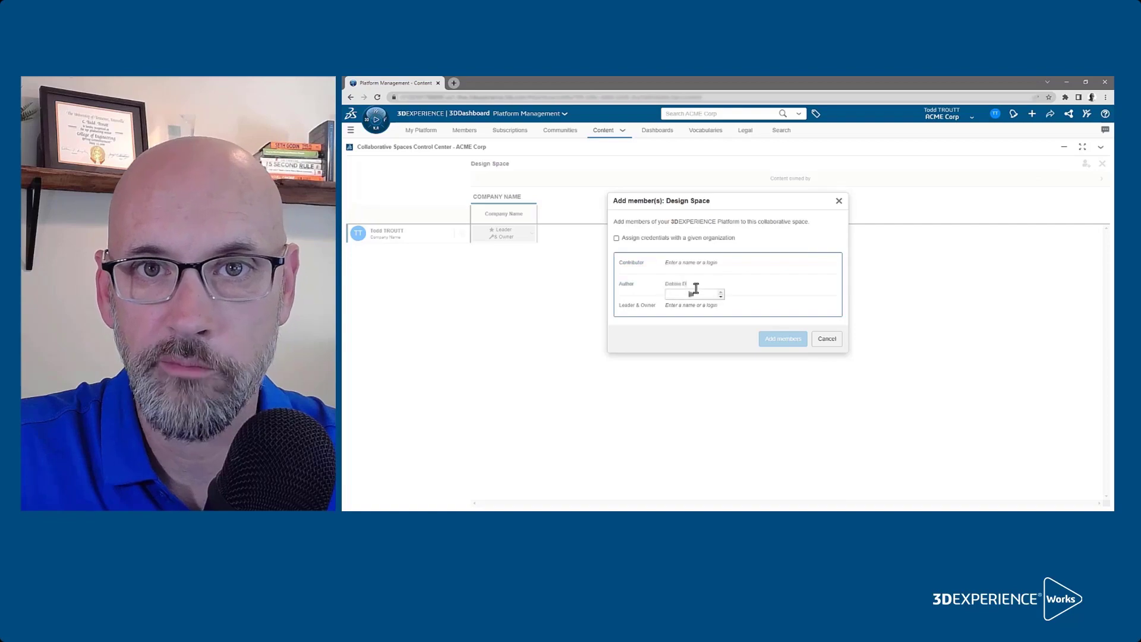
left_click(702, 296)
left_click(783, 339)
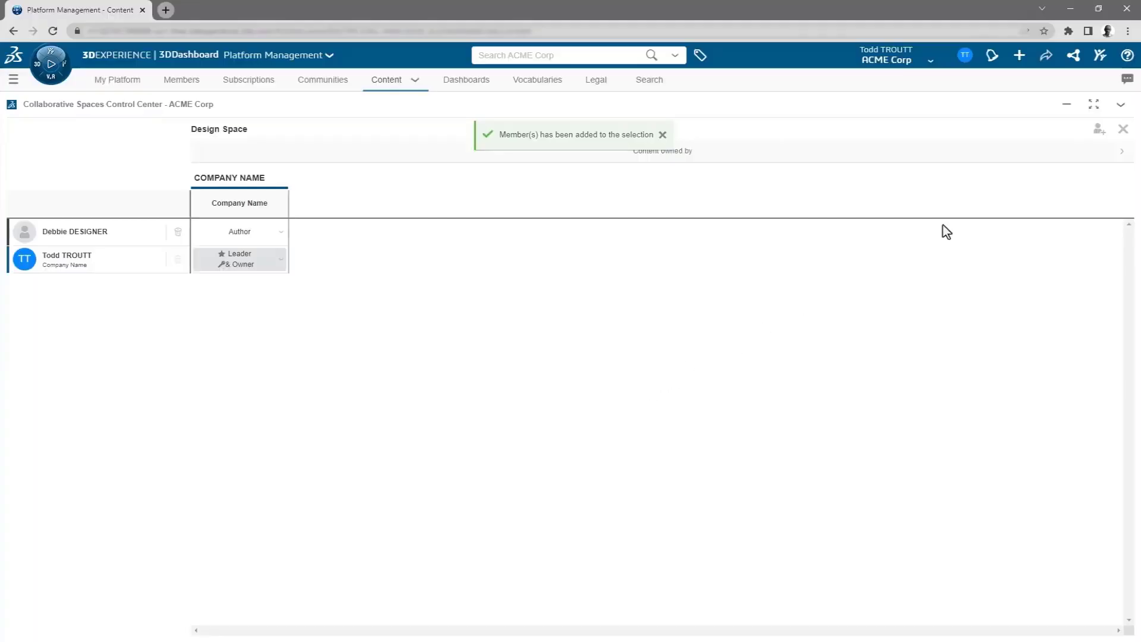
left_click(1121, 132)
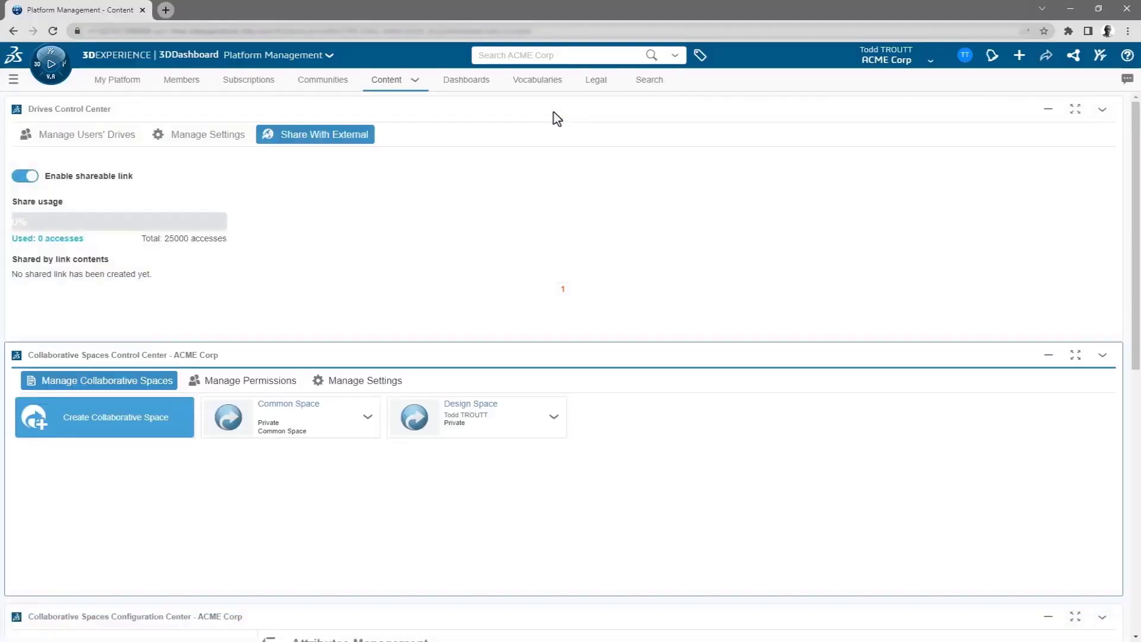
Examine the SOLIDWORKS attribute mapping and save settings under CAD Collaboration in the Collaborative Spaces Configuration Center, and return to the connector list.
scroll(503, 315, "down", 5)
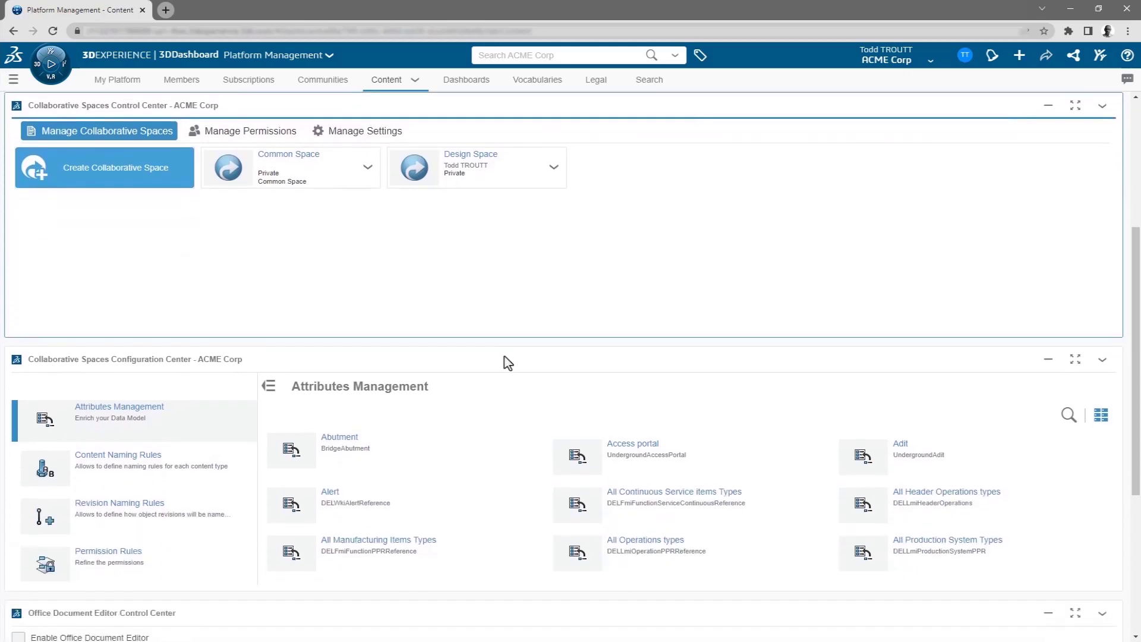
double_click(508, 360)
scroll(215, 220, "down", 5)
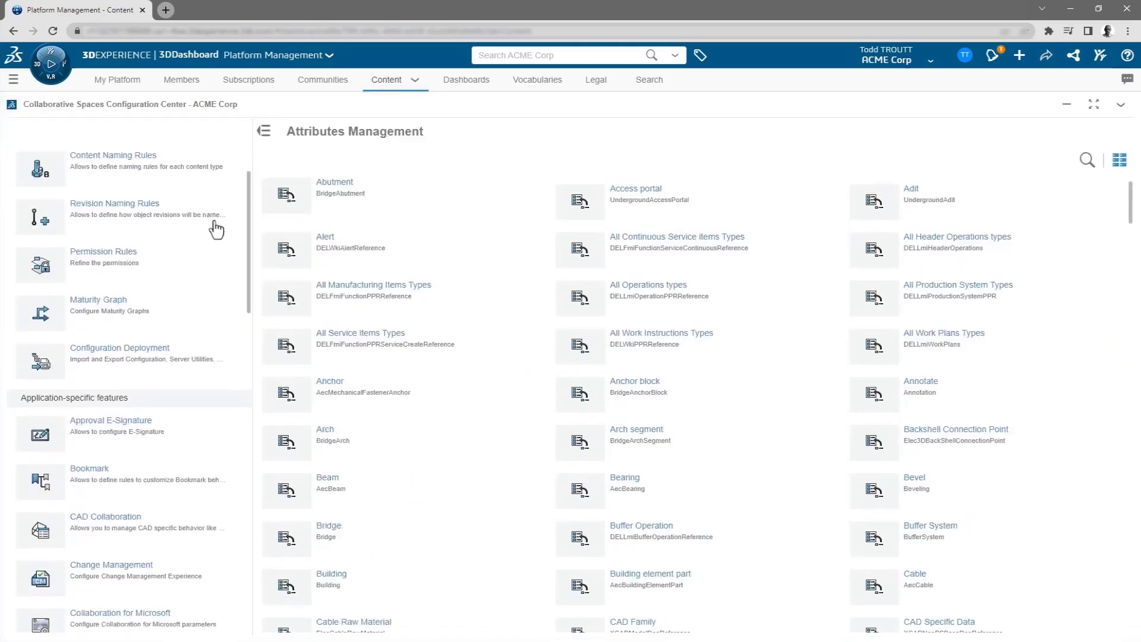
left_click(180, 314)
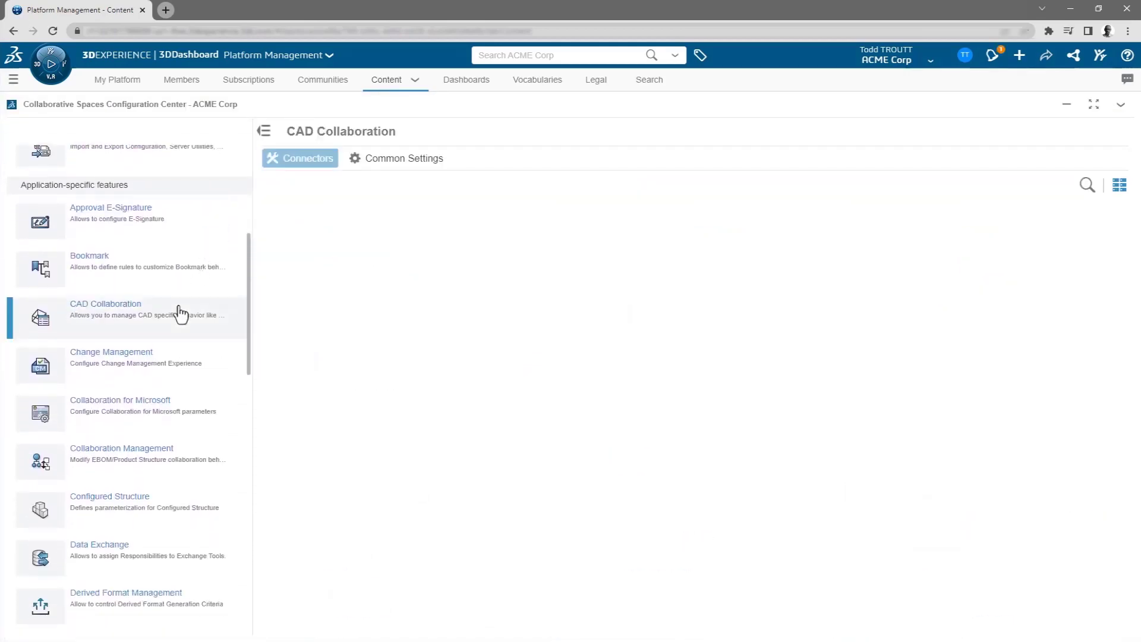
left_click(630, 364)
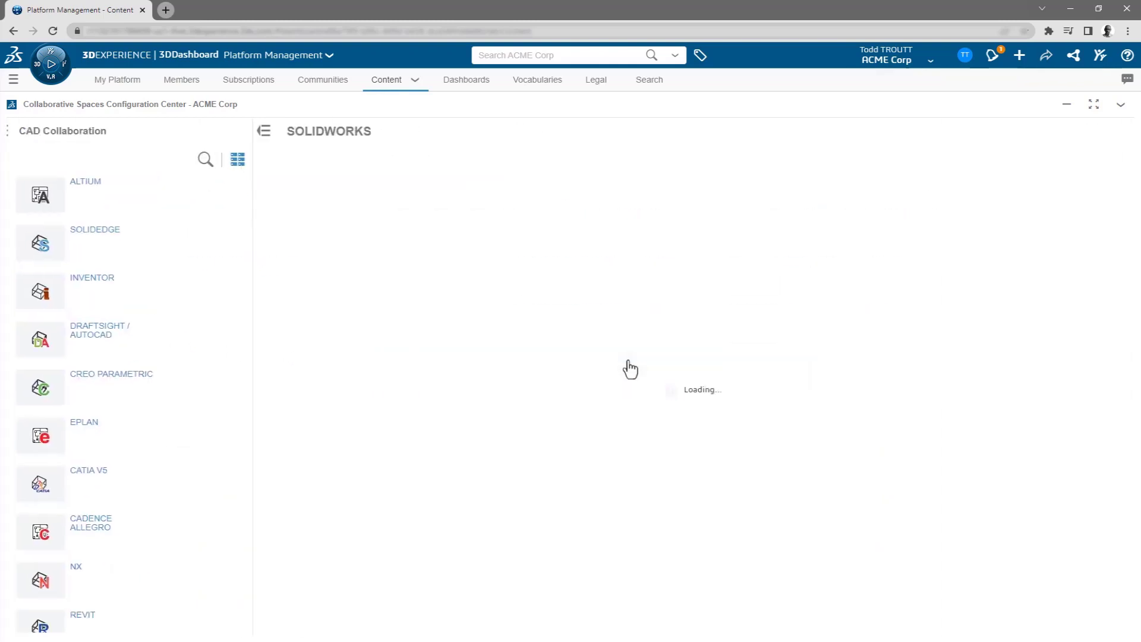
scroll(630, 369, "down", 3)
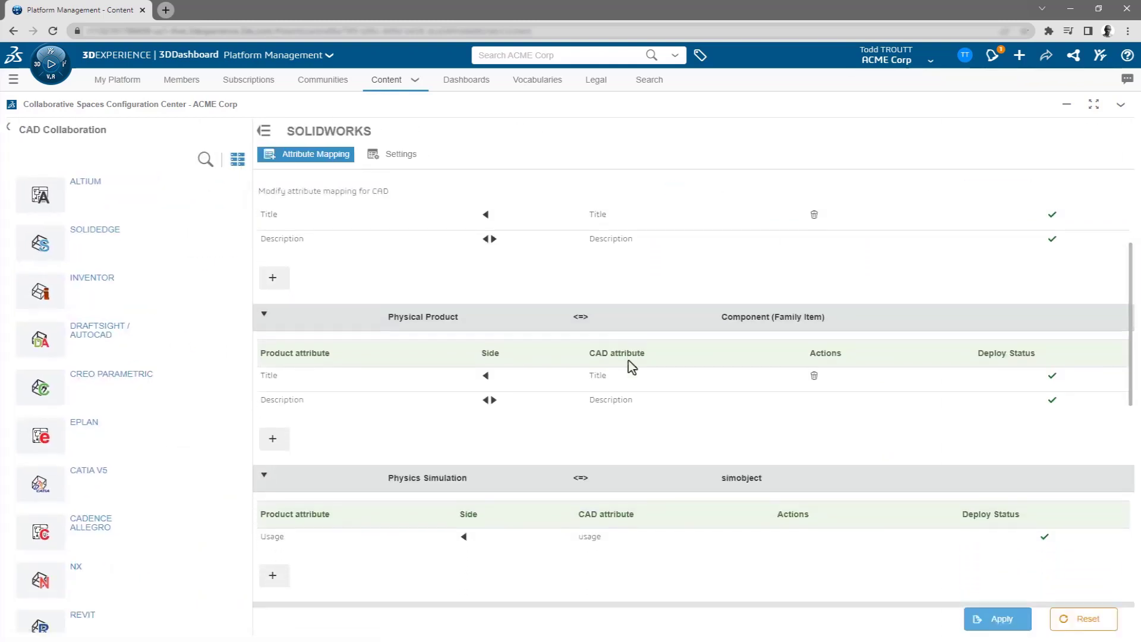
scroll(630, 366, "up", 3)
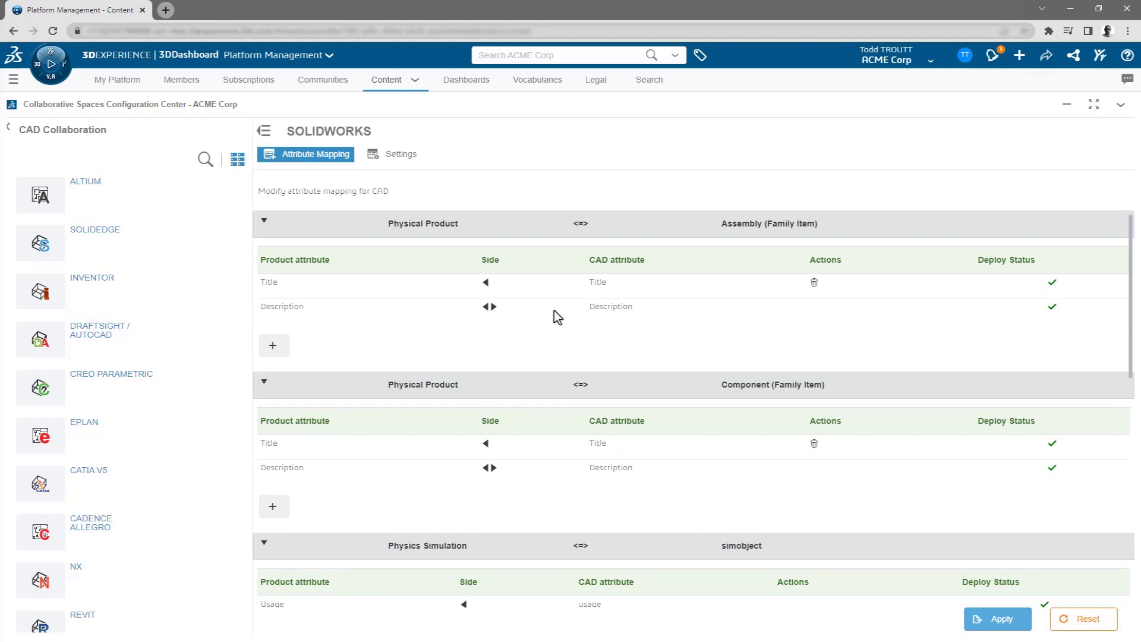
left_click(394, 154)
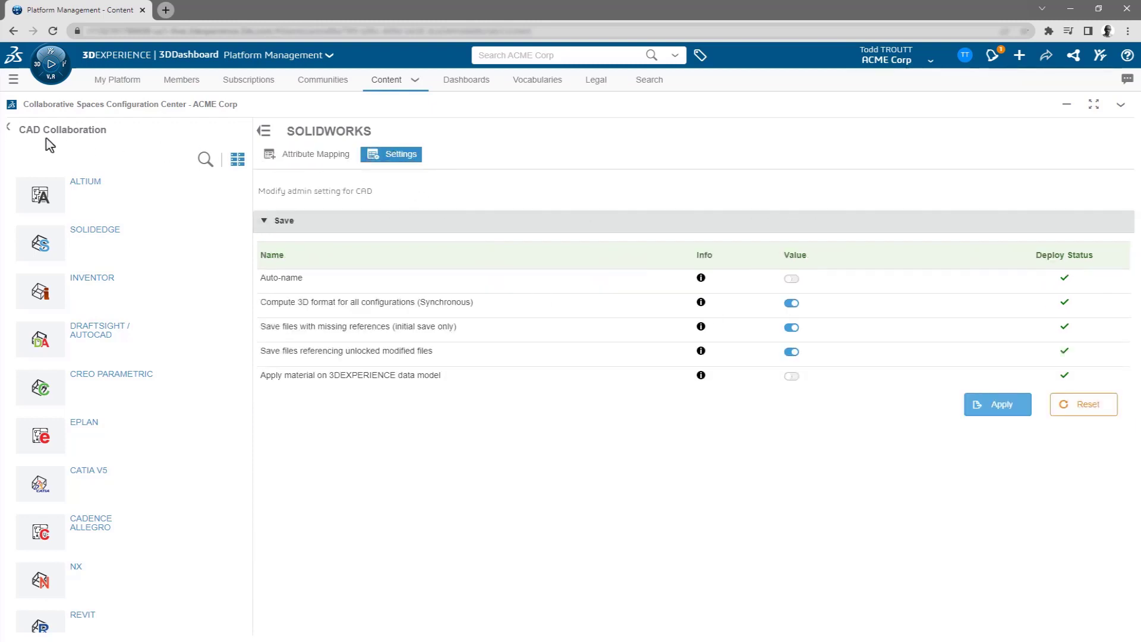
left_click(9, 128)
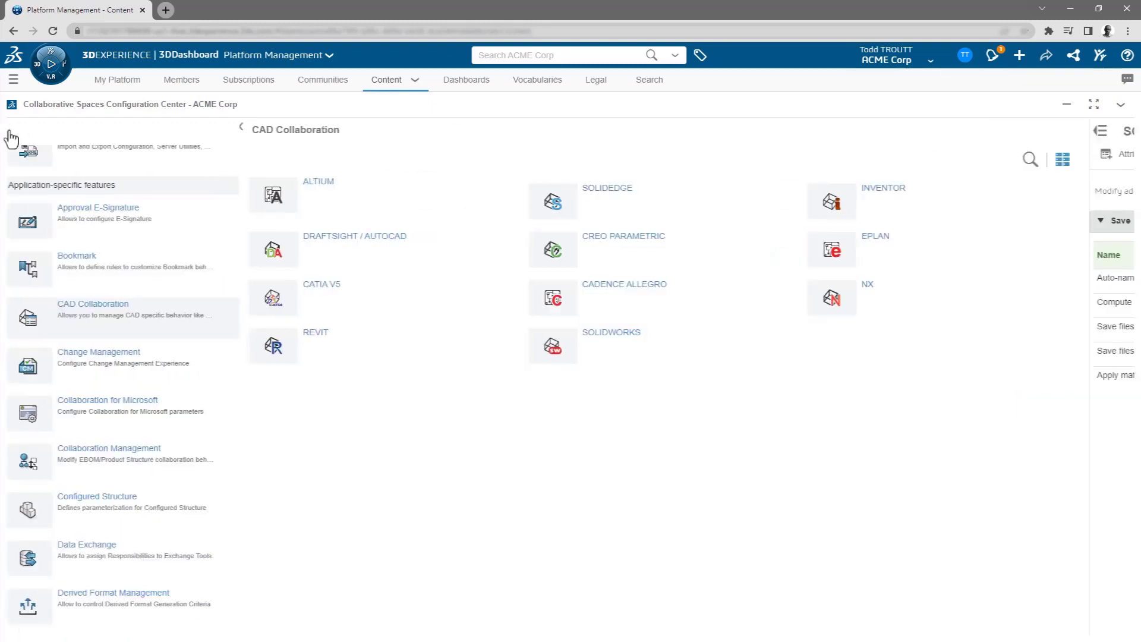
Check the management settings for communities in the platform's Communities Control Center.
left_click(307, 83)
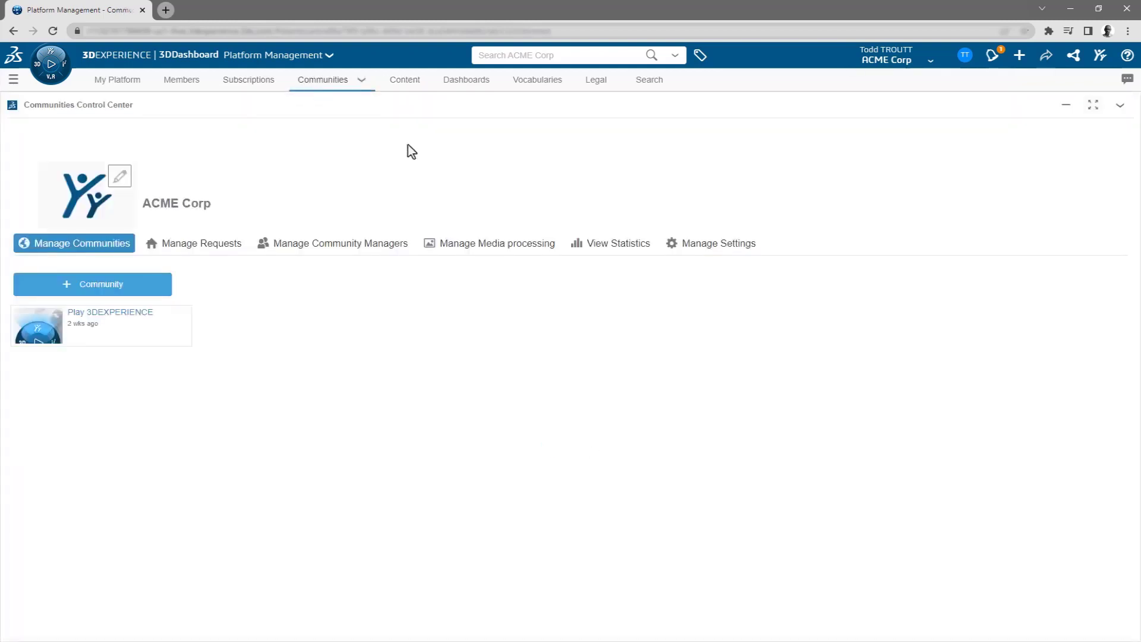
left_click(675, 236)
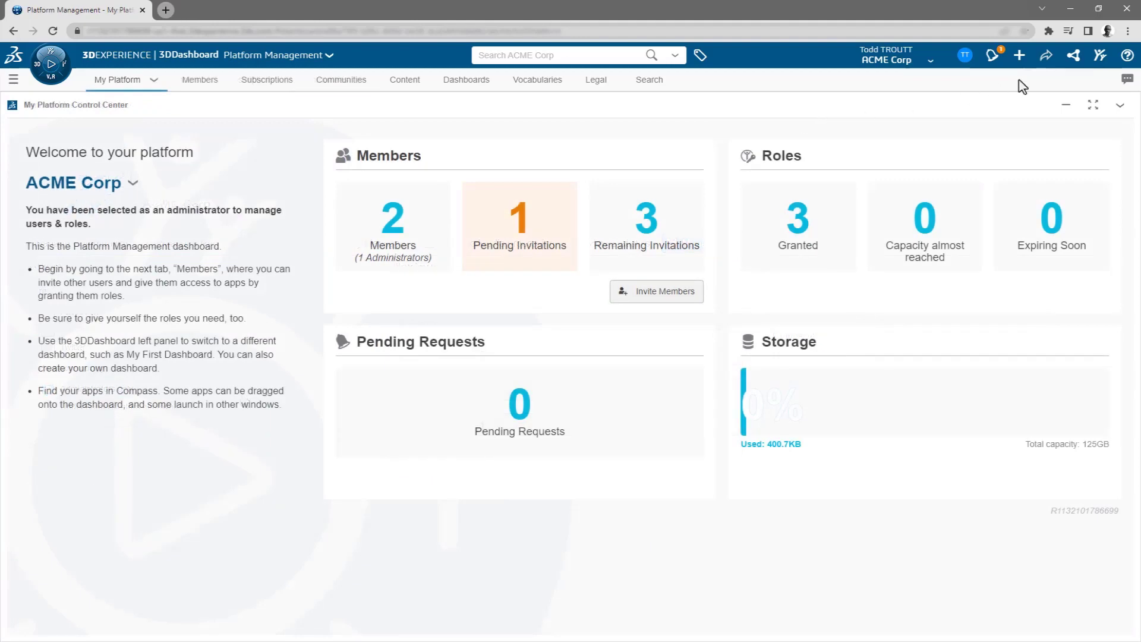
Open the 3DEXPERIENCE Platform user's community from the platform help and switch to the SOLIDWORKS News & Info community.
left_click(1127, 57)
mouse_move(1022, 111)
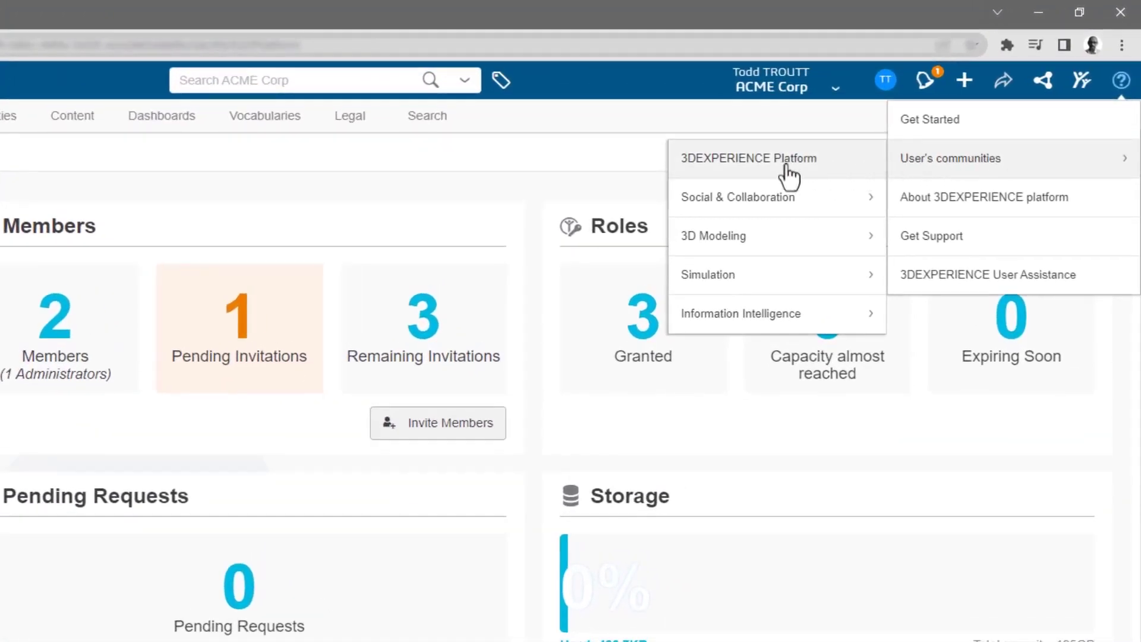
left_click(751, 167)
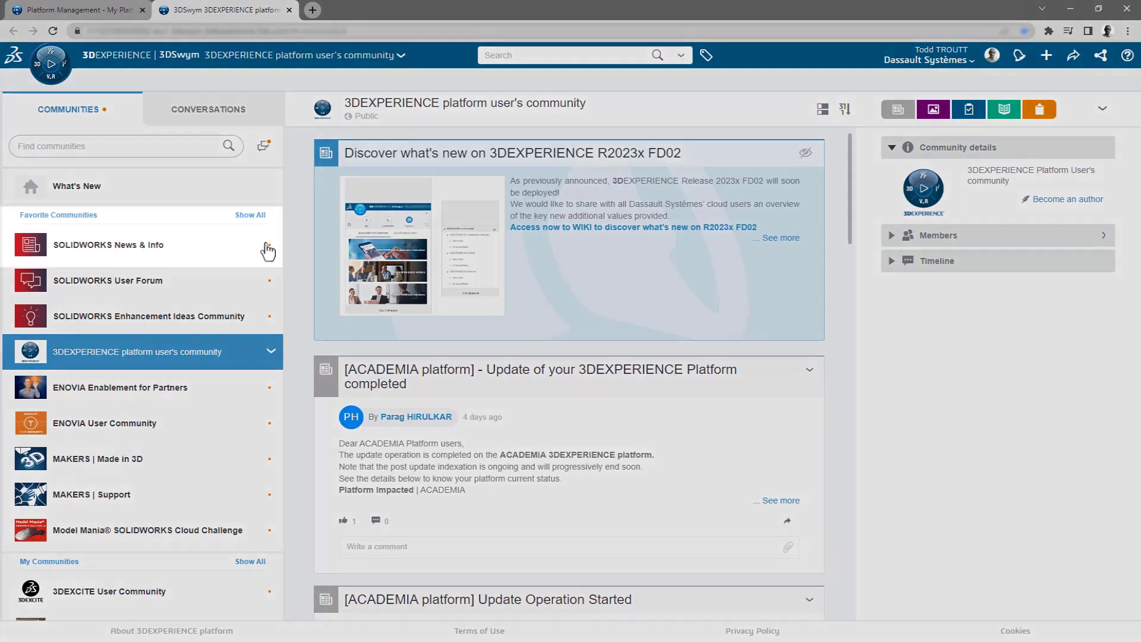
left_click(203, 254)
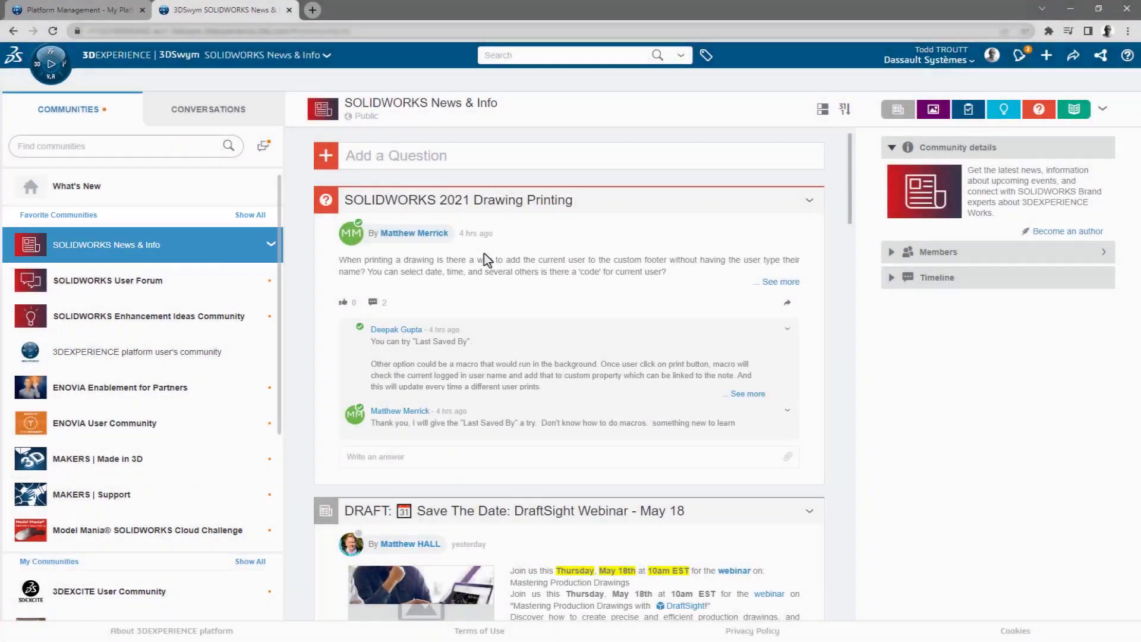
Filter the community to its wiki pages and open the 3DEXPERIENCE Works Getting Started Guide under 3DEXPERIENCE Works Resources.
left_click(1074, 109)
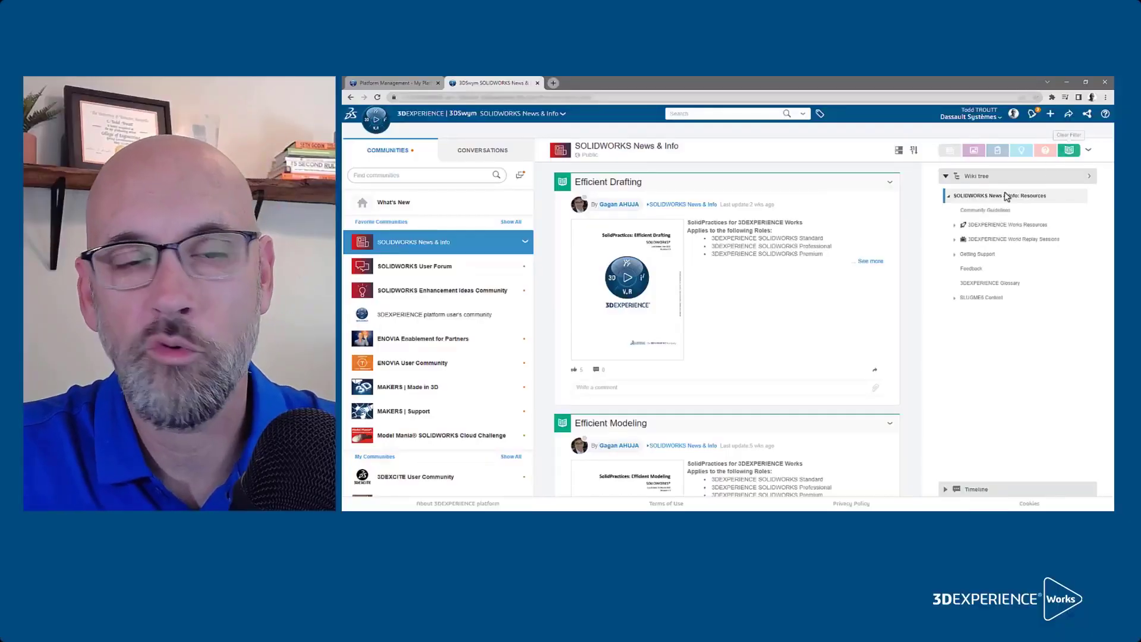
left_click(955, 224)
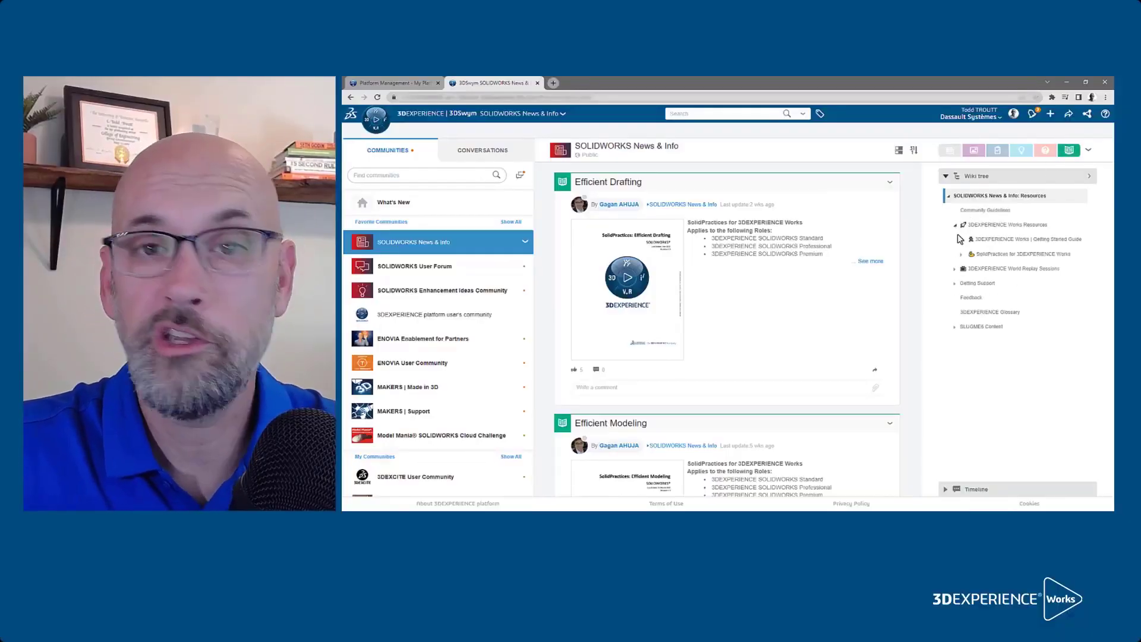
left_click(961, 240)
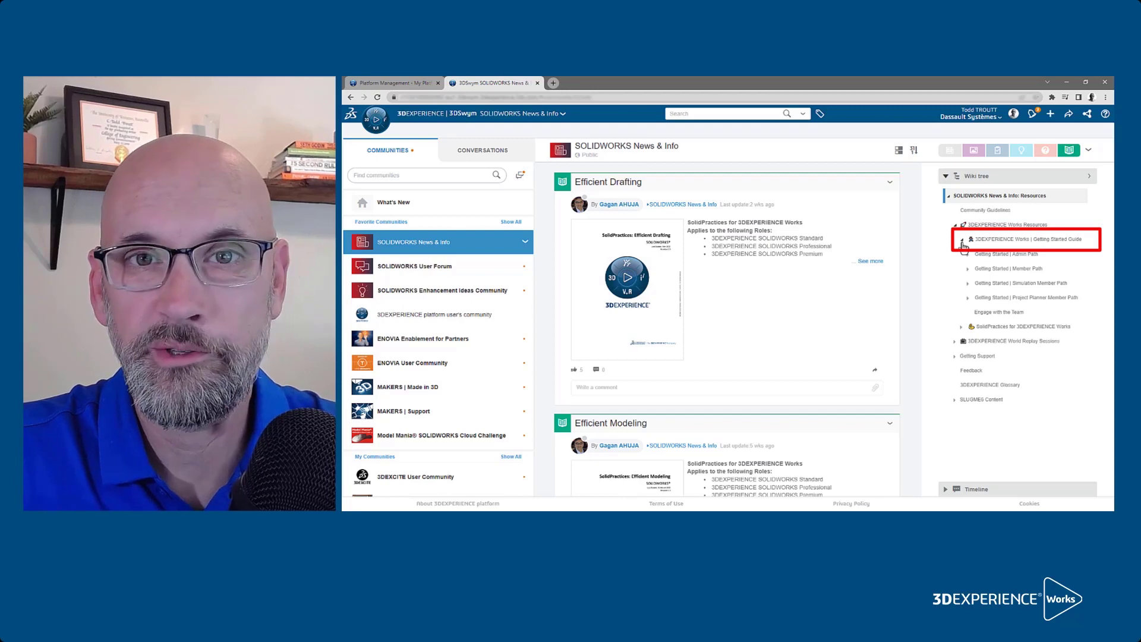
left_click(996, 240)
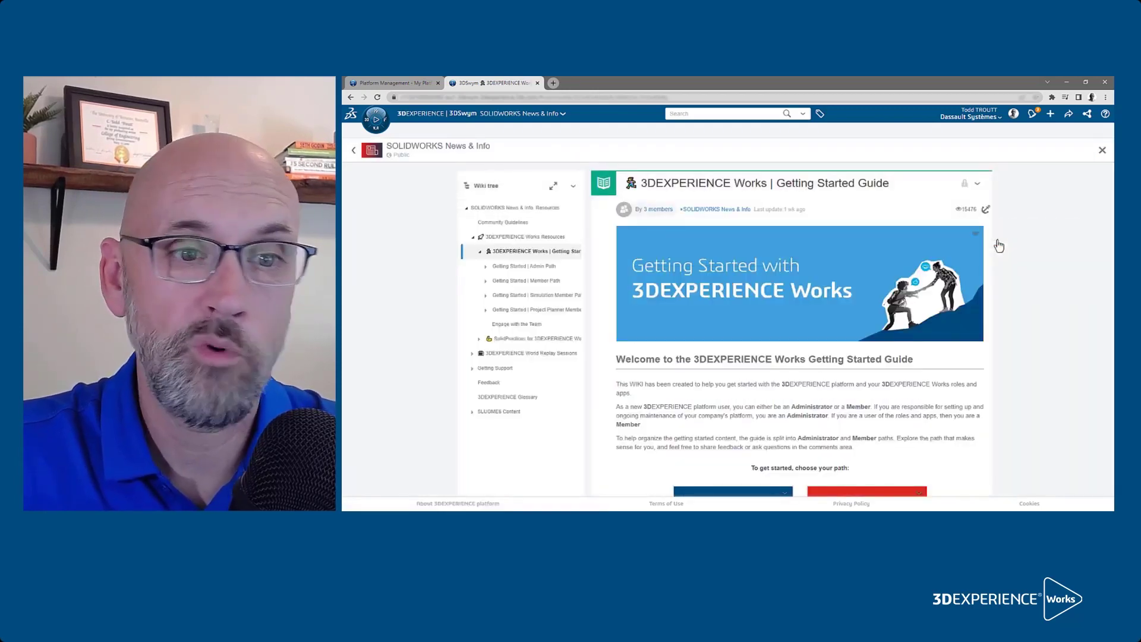
Review the topics listed under Getting Started | Admin Path in the guide's wiki tree, and close the guide.
left_click(486, 268)
scroll(497, 290, "down", 2)
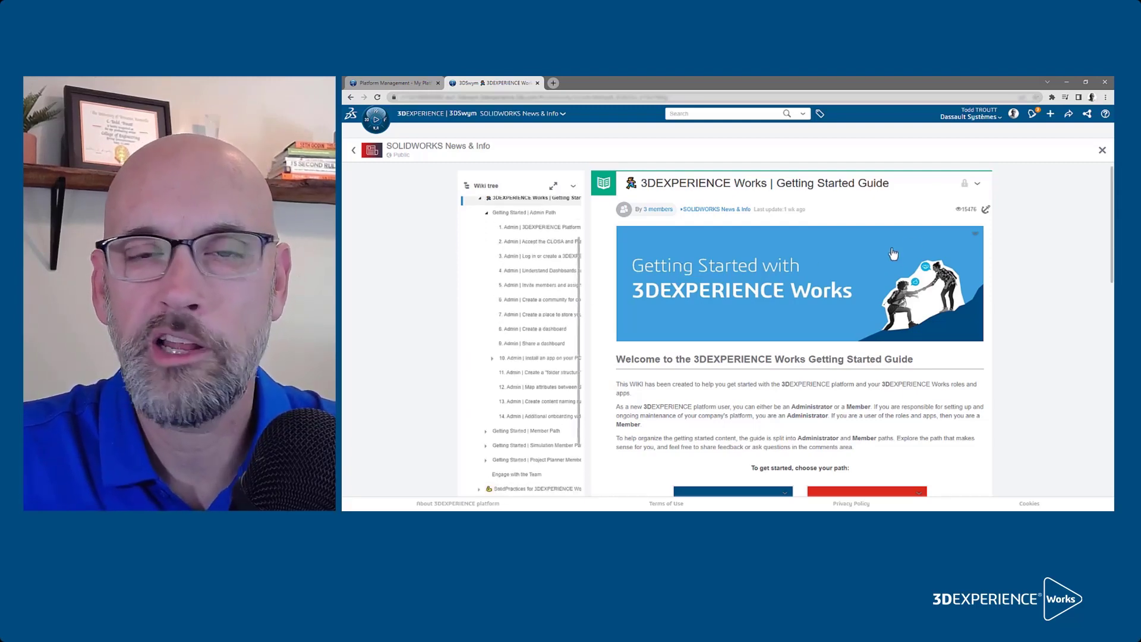
left_click(1101, 151)
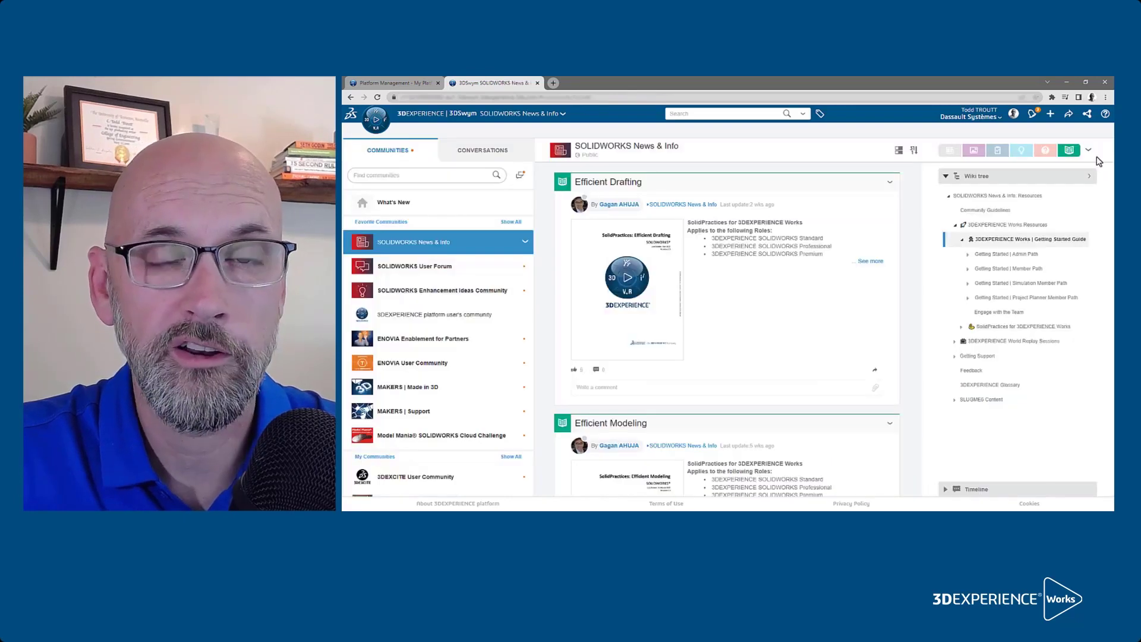